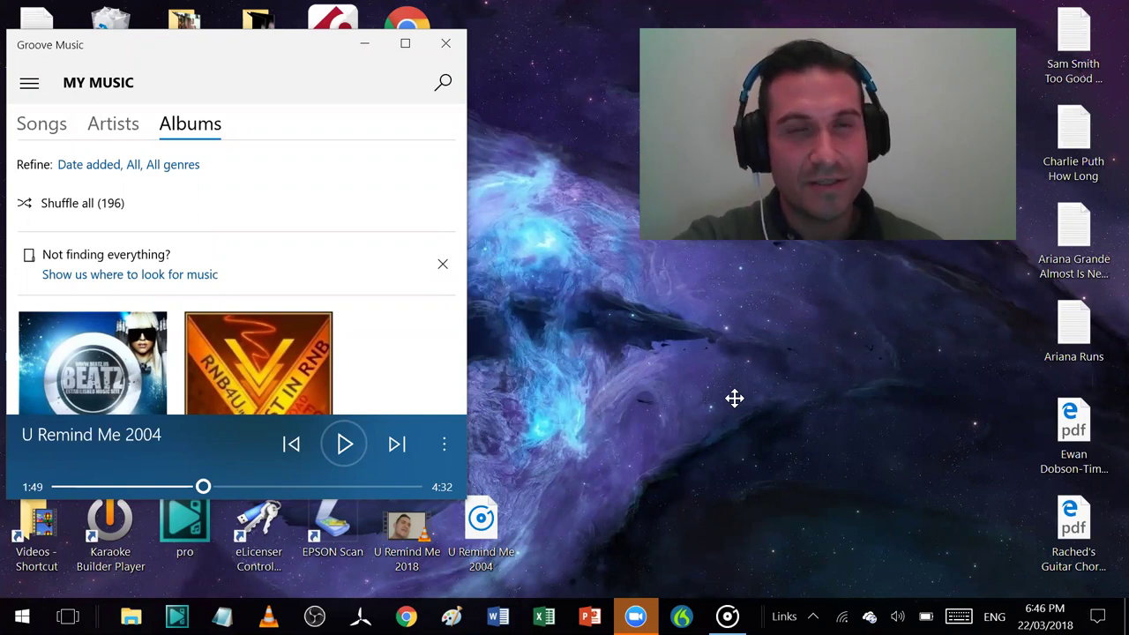
- Play 'U Remind Me 2004' in Groove Music and pause it at 2:25
key(XF86AudioPlay)
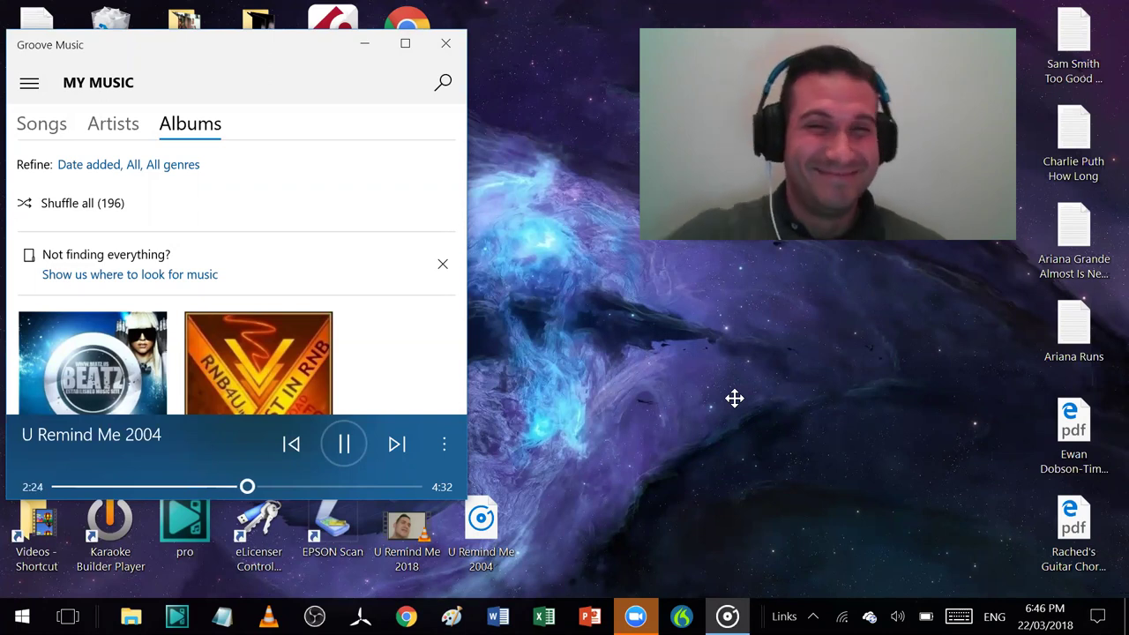
key(XF86AudioPlay)
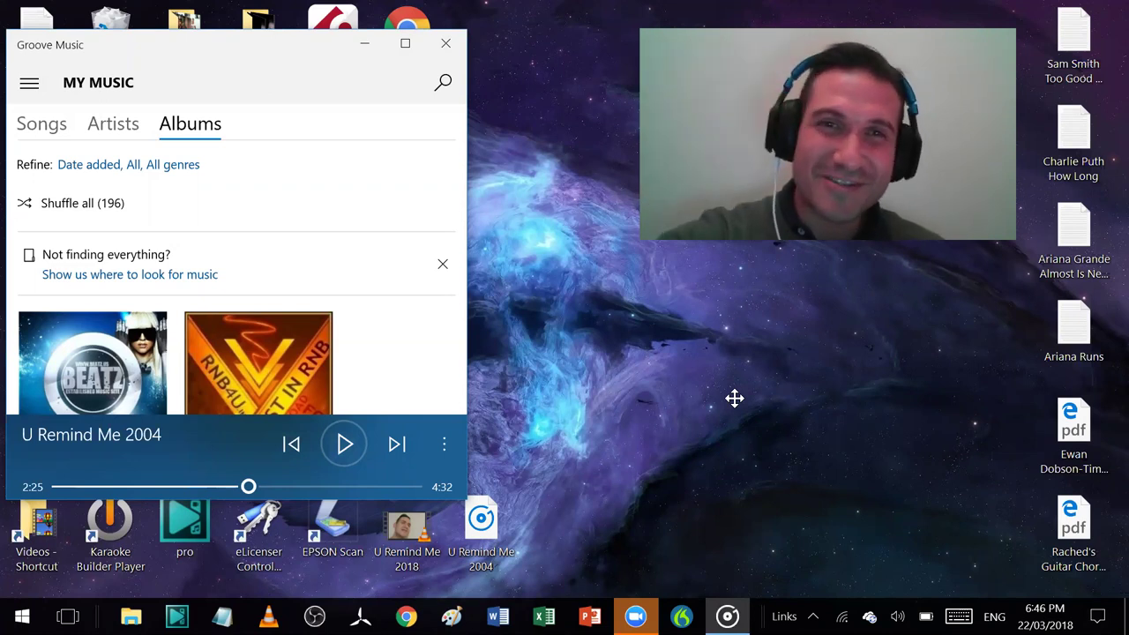
key(ctrl+f)
- Close Groove Music, then play 'U Remind Me 2018.mp4' in VLC and pause it at 0:35
key(alt+F4)
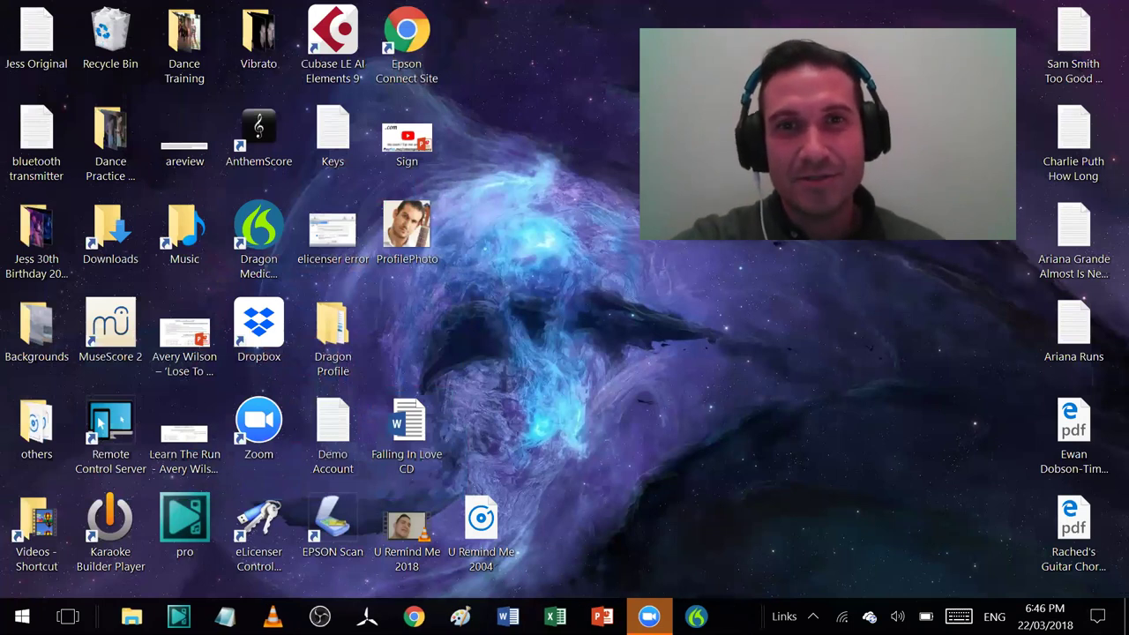
double_click(408, 529)
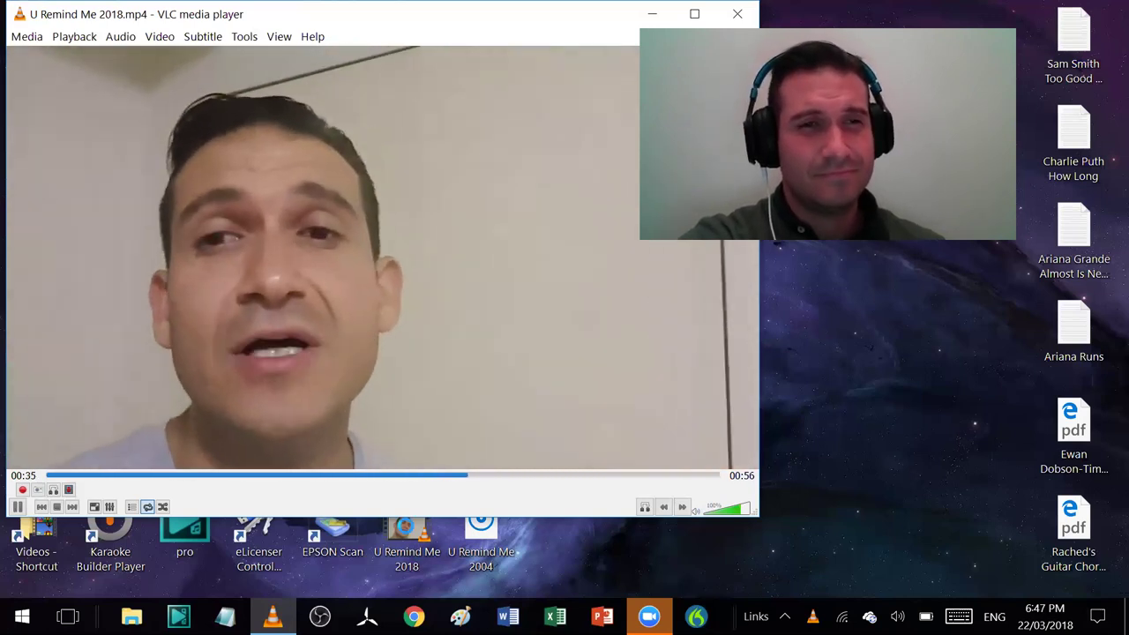
key(space)
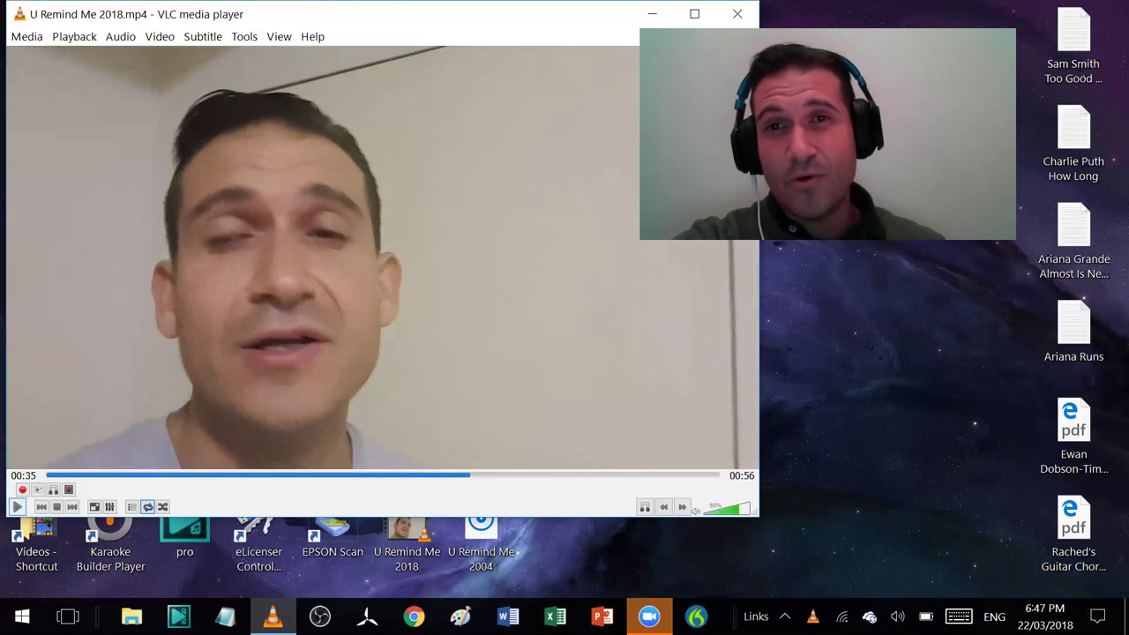
- Lower VLC's volume slightly and quit VLC, leaving only the Windows desktop
key(ctrl+Down)
key(ctrl+q)
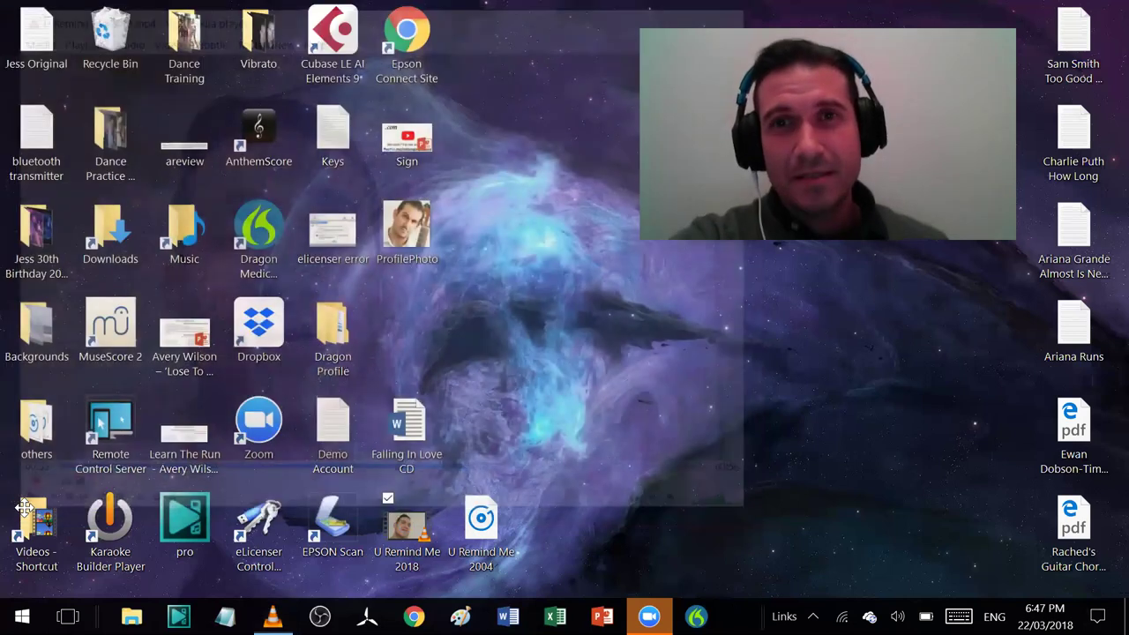